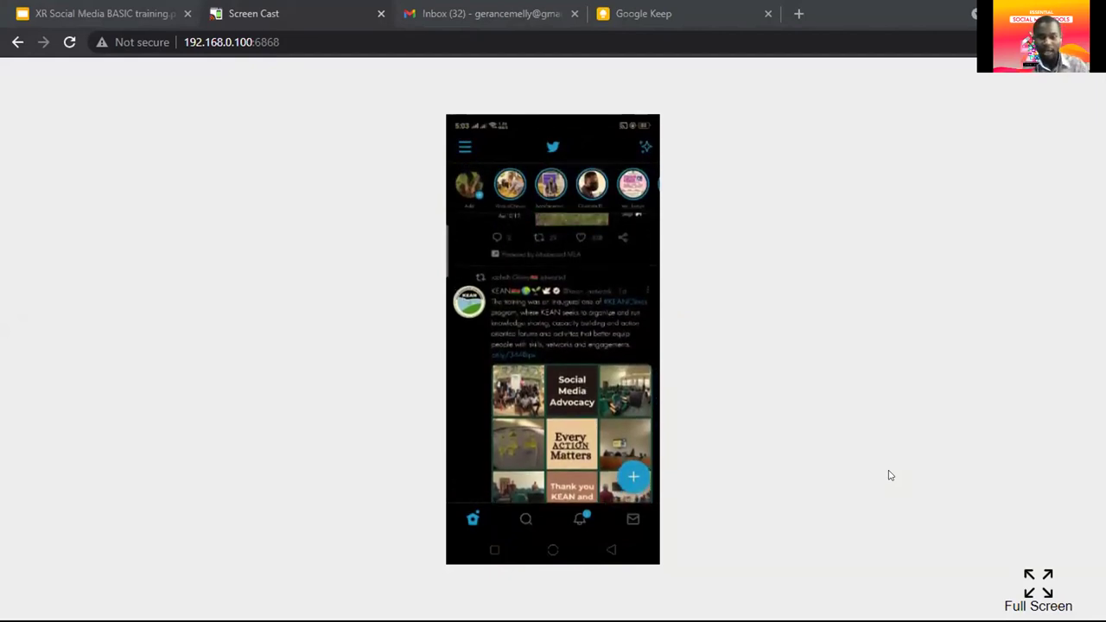
Open Twitter's new-post compose options to begin a tweet
left_click(630, 477)
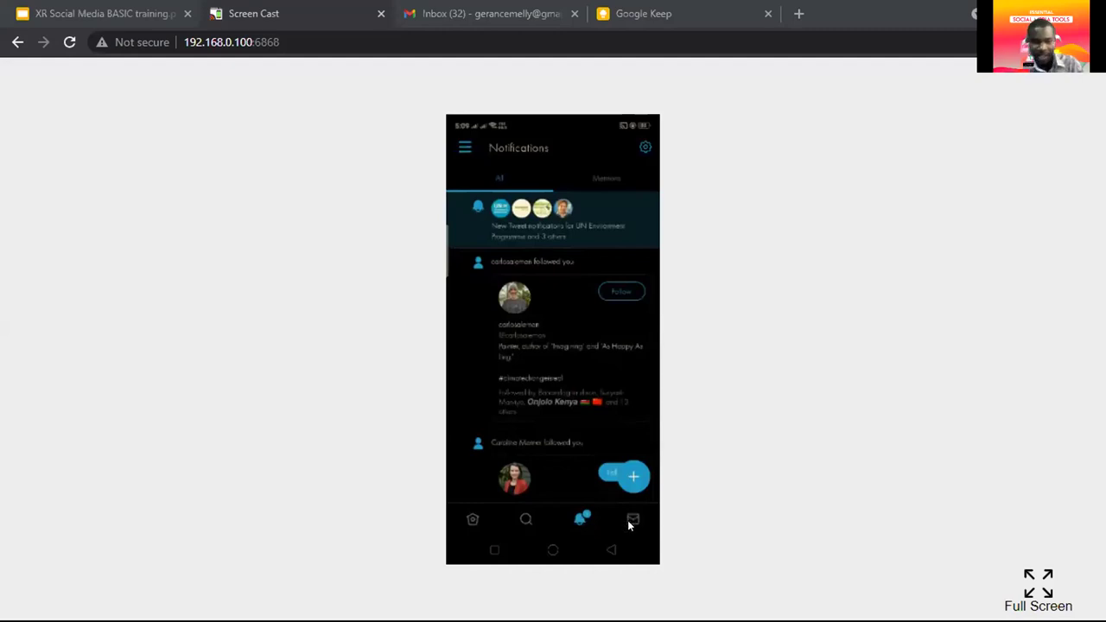
Switch from Twitter's Notifications page to the Messages screen
left_click(629, 522)
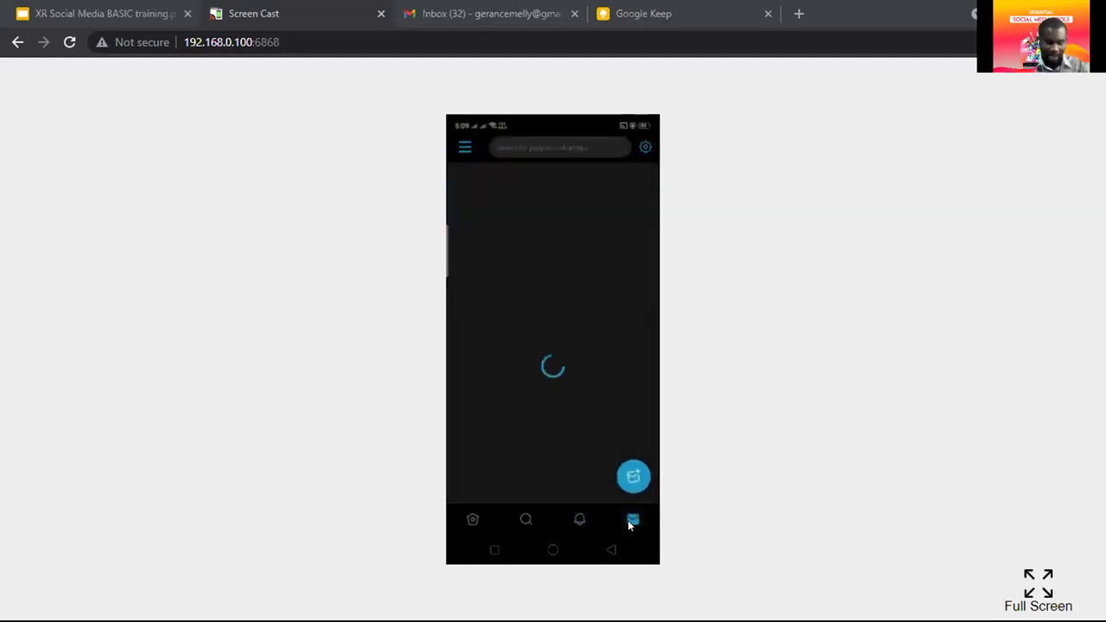